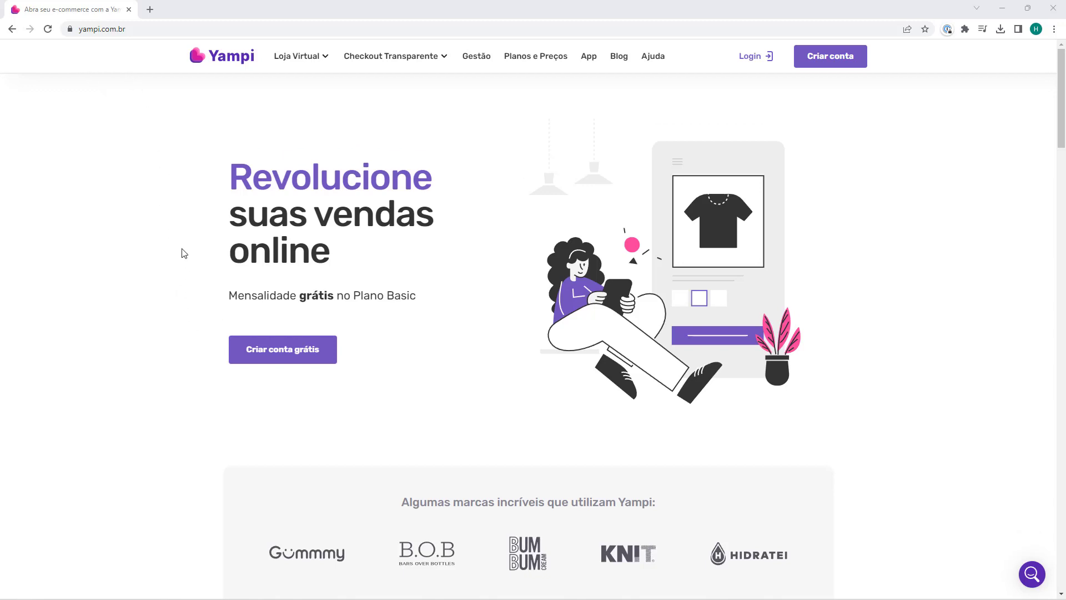
Step: Log in to Yampi and open the checkout's personalization settings
click(756, 61)
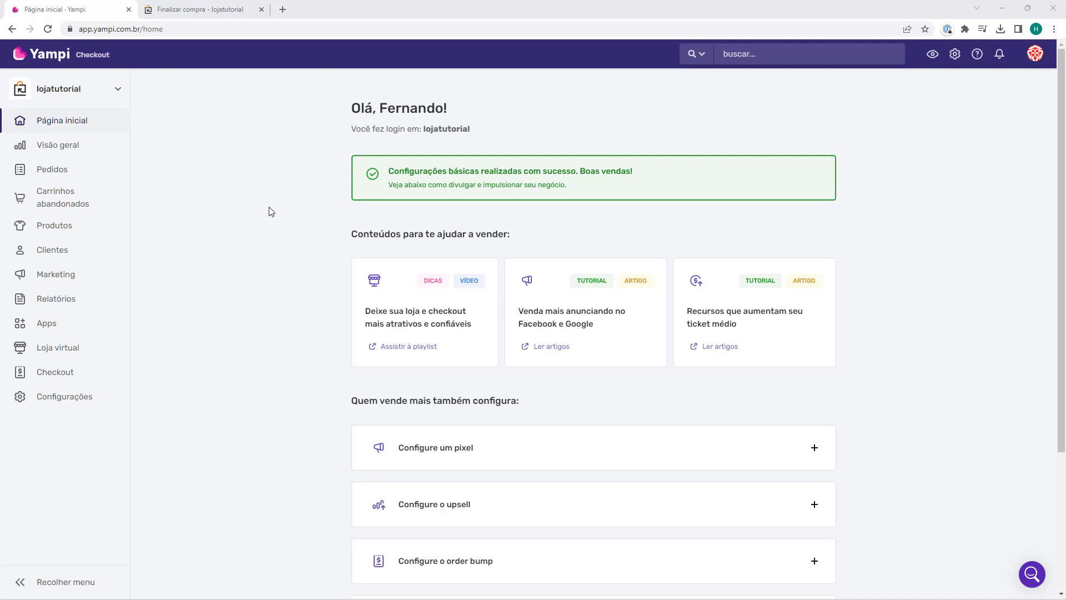
mouse_move(39, 380)
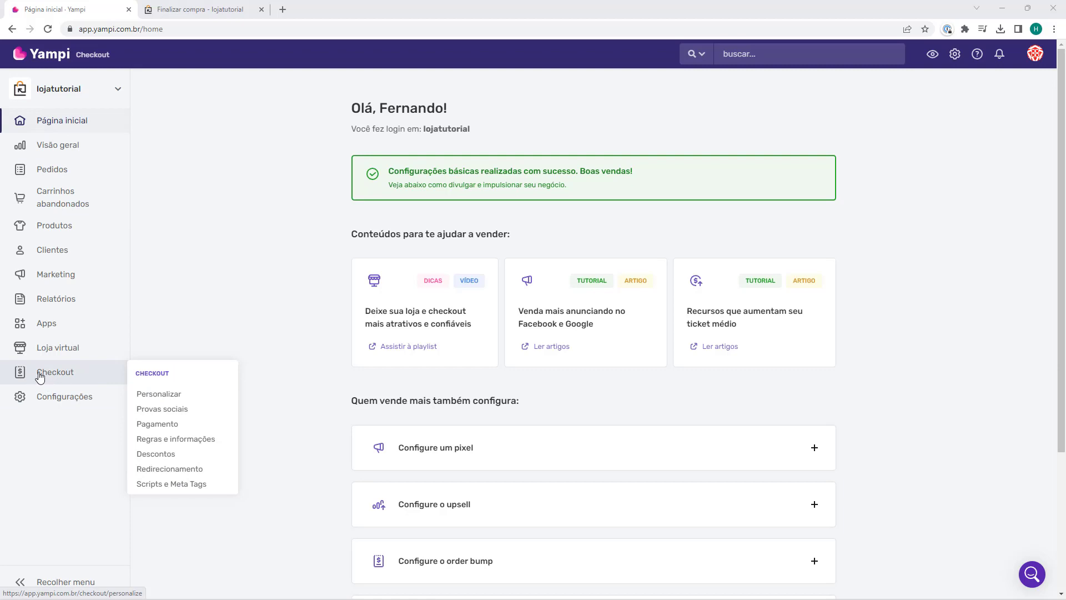
click(57, 377)
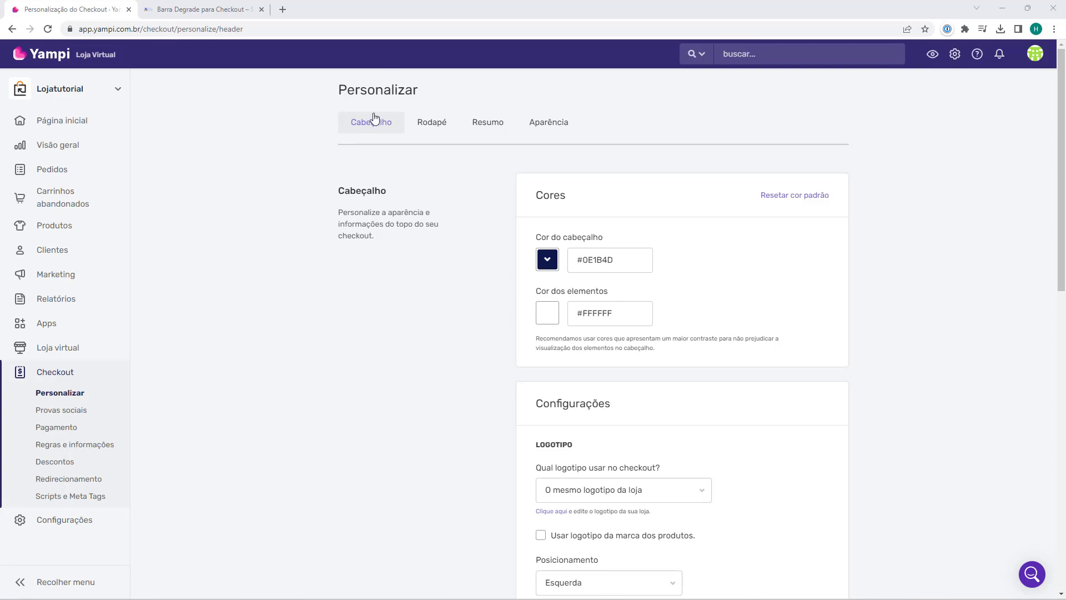
Step: Open the checkout's appearance settings at the custom CSS section
click(544, 129)
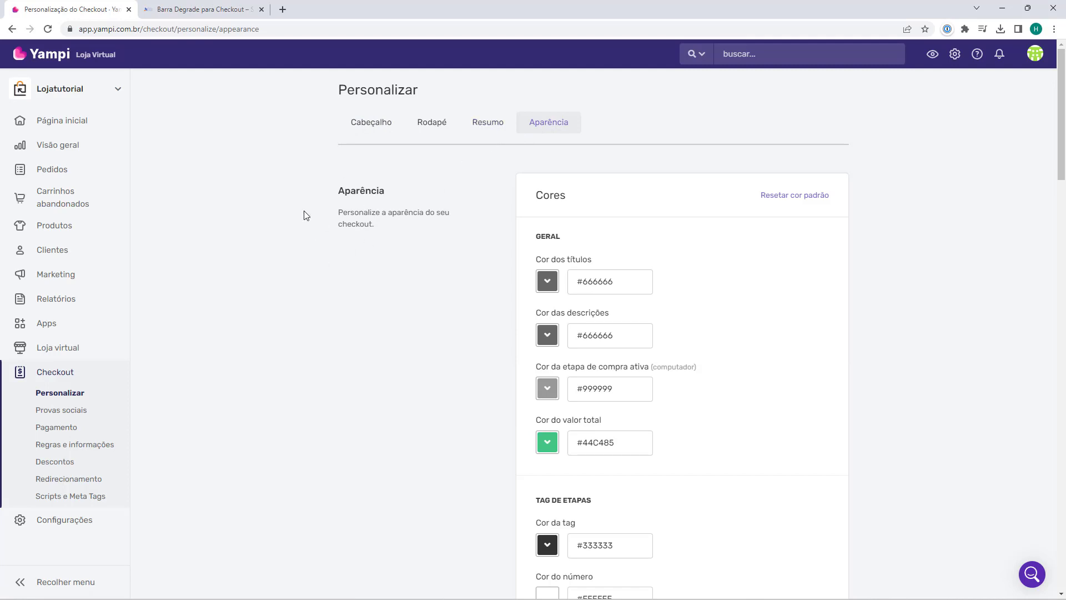
scroll(311, 189, down, 5)
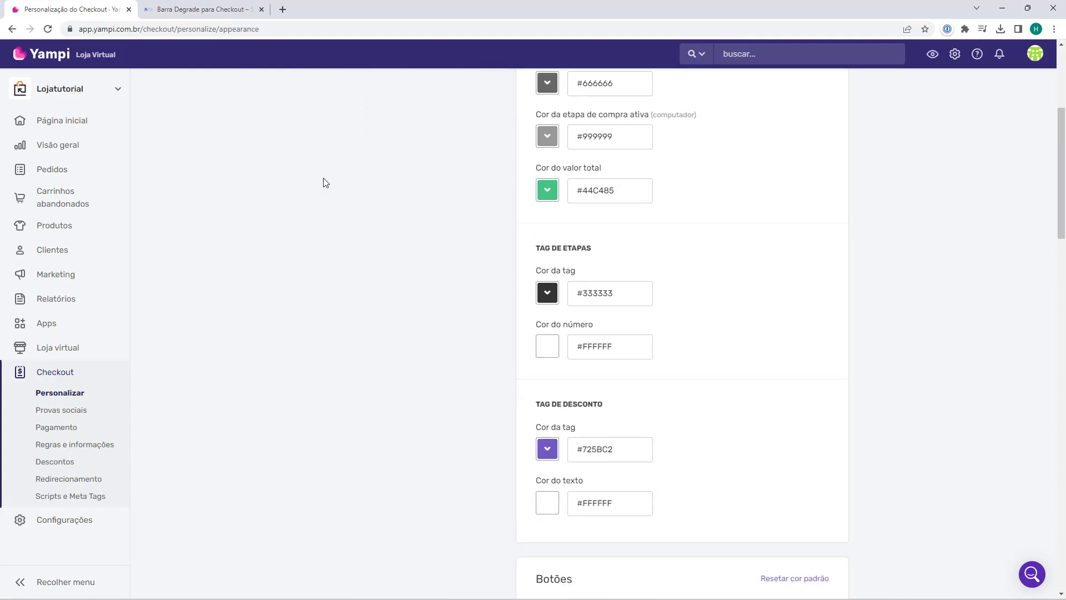
scroll(411, 197, down, 15)
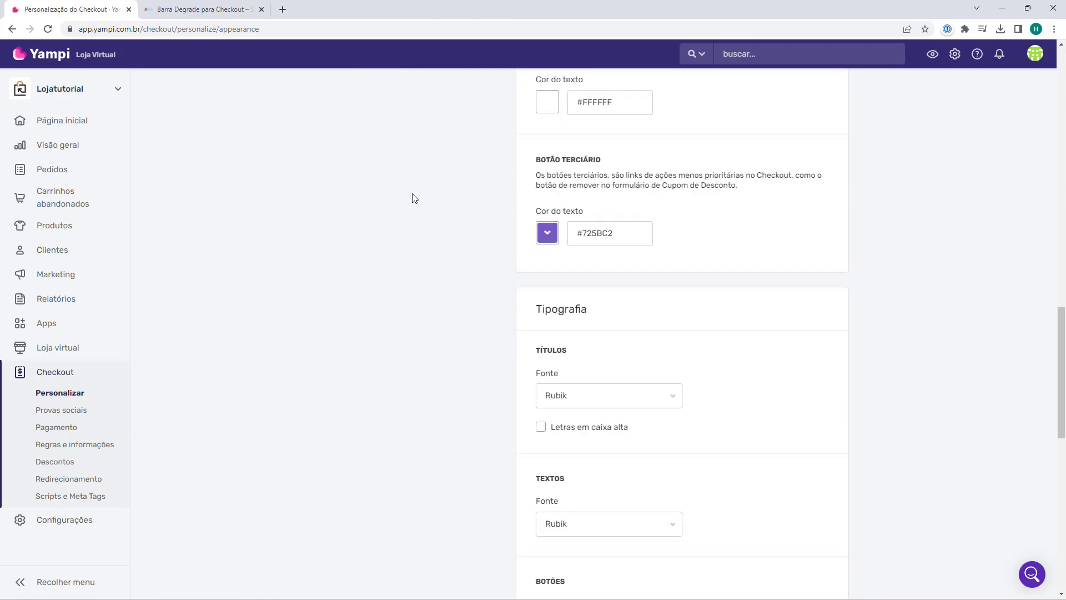
scroll(413, 198, down, 10)
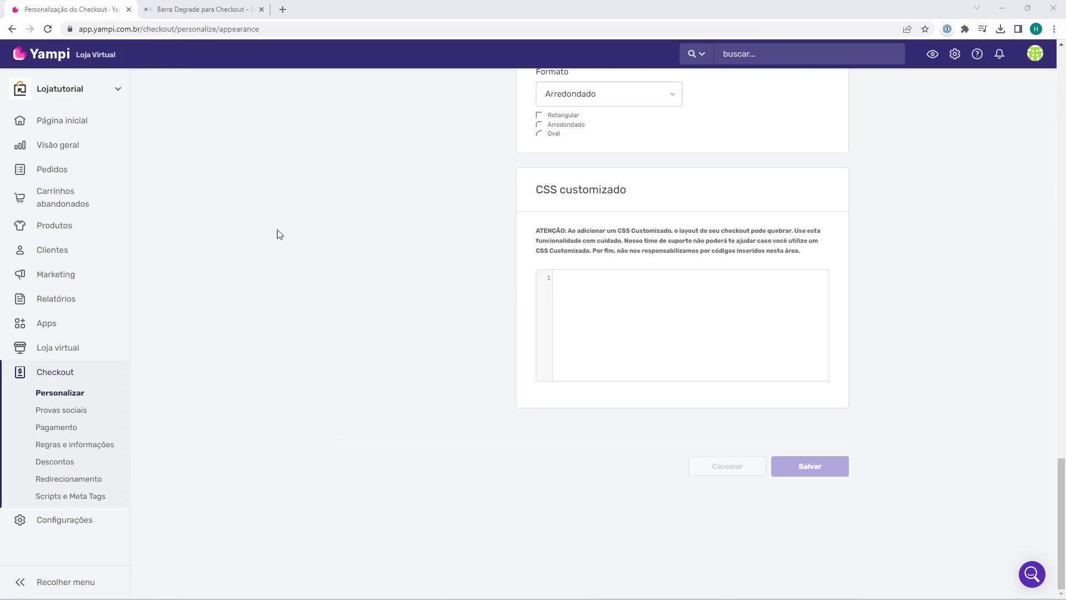
Step: Check the host2b gradient bar article and the announcement bar and timer settings of the Yampi checkout header
click(205, 9)
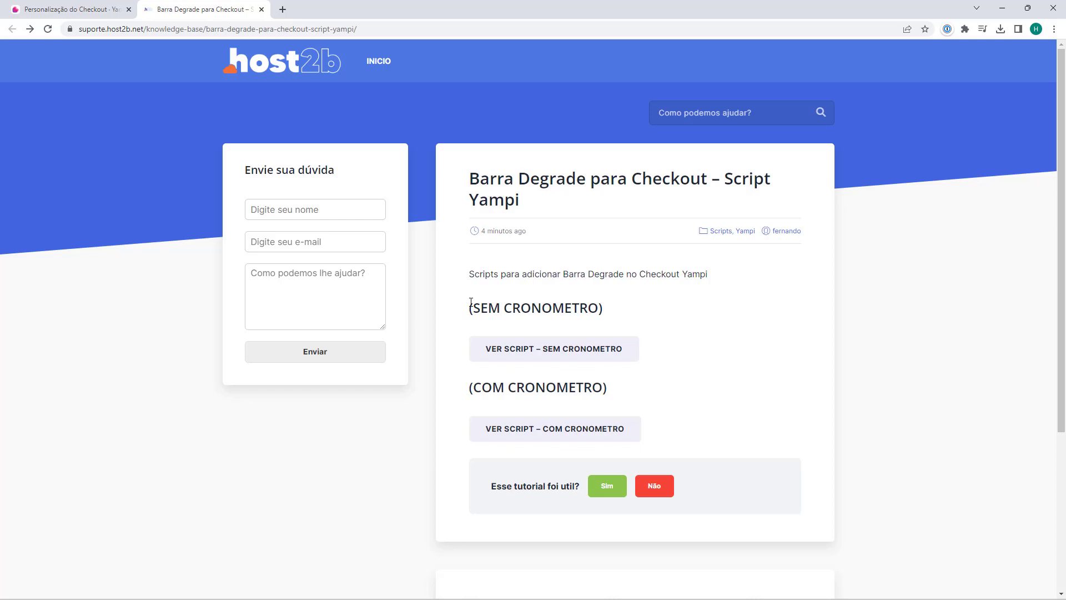
click(69, 9)
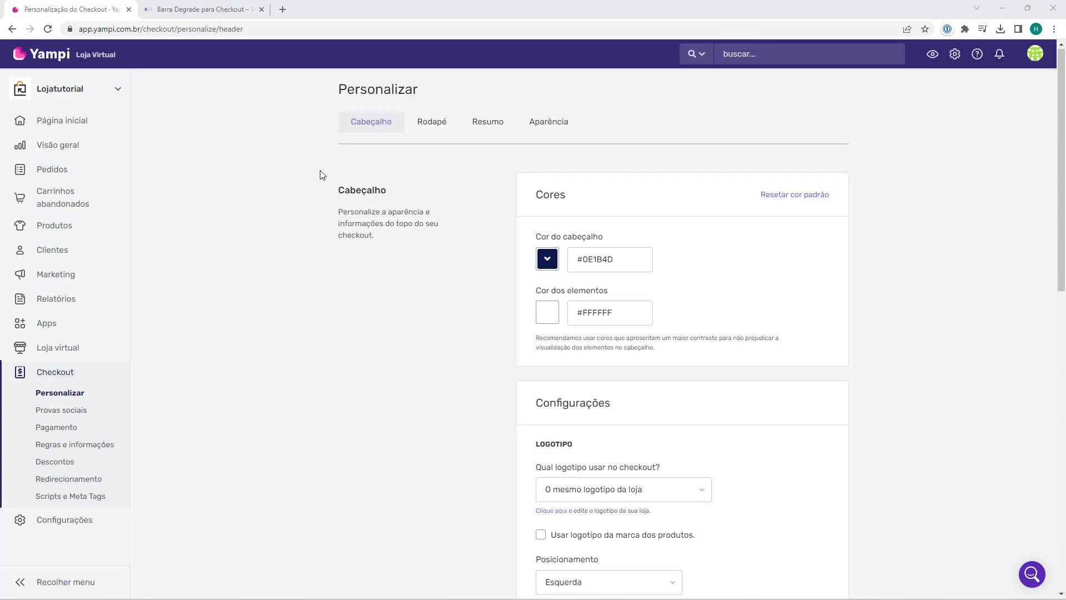
scroll(321, 174, down, 10)
scroll(321, 175, up, 2)
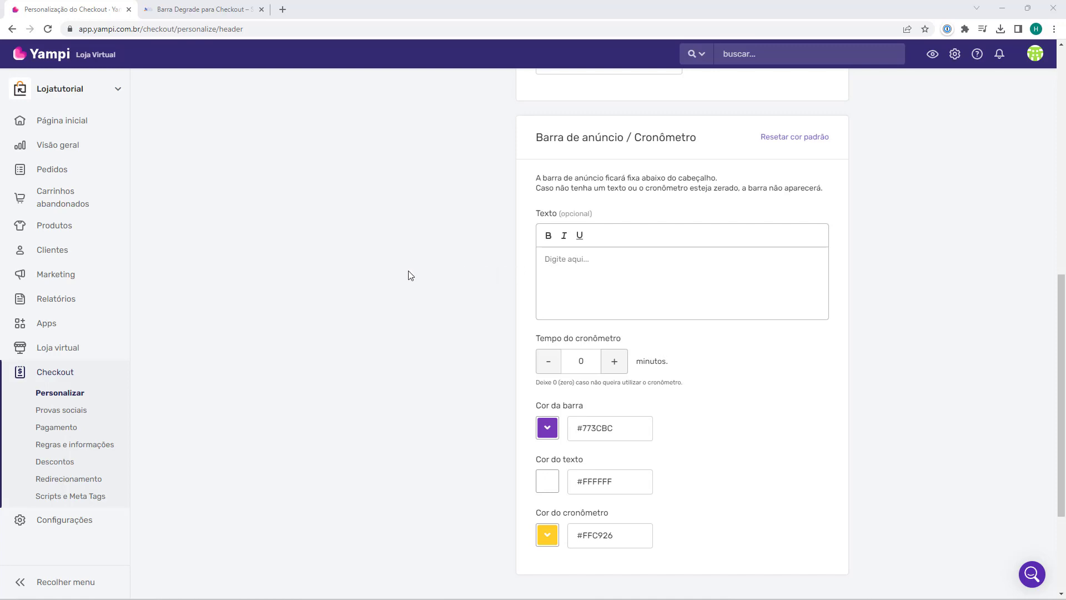
scroll(376, 283, up, 5)
Step: Compare the script options without and with a timer in the host2b gradient bar article
key(ctrl+Tab)
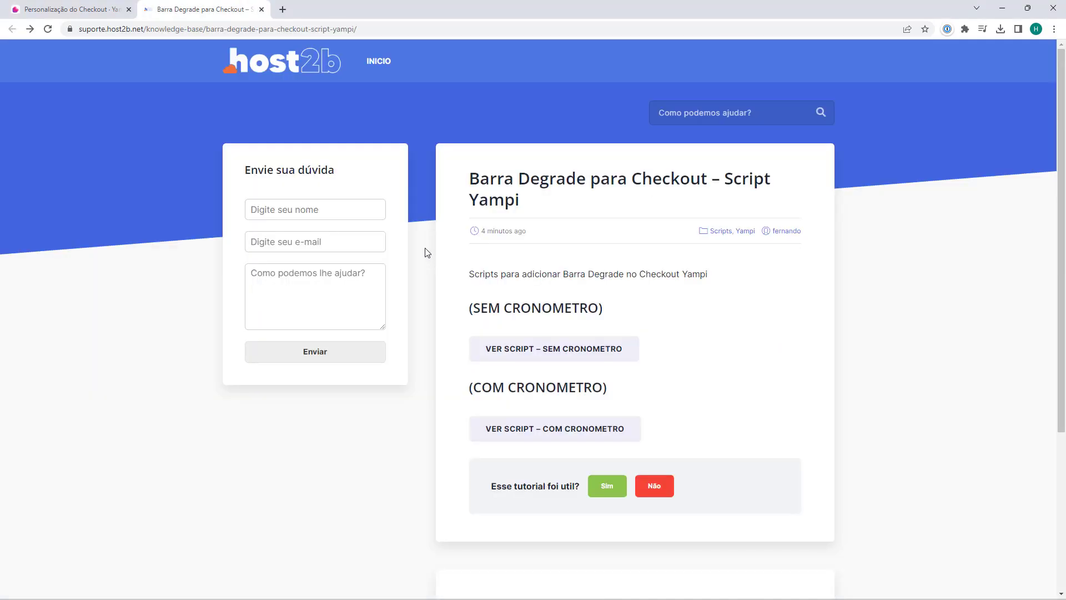
drag(469, 309, 540, 309)
click(540, 310)
drag(469, 308, 552, 310)
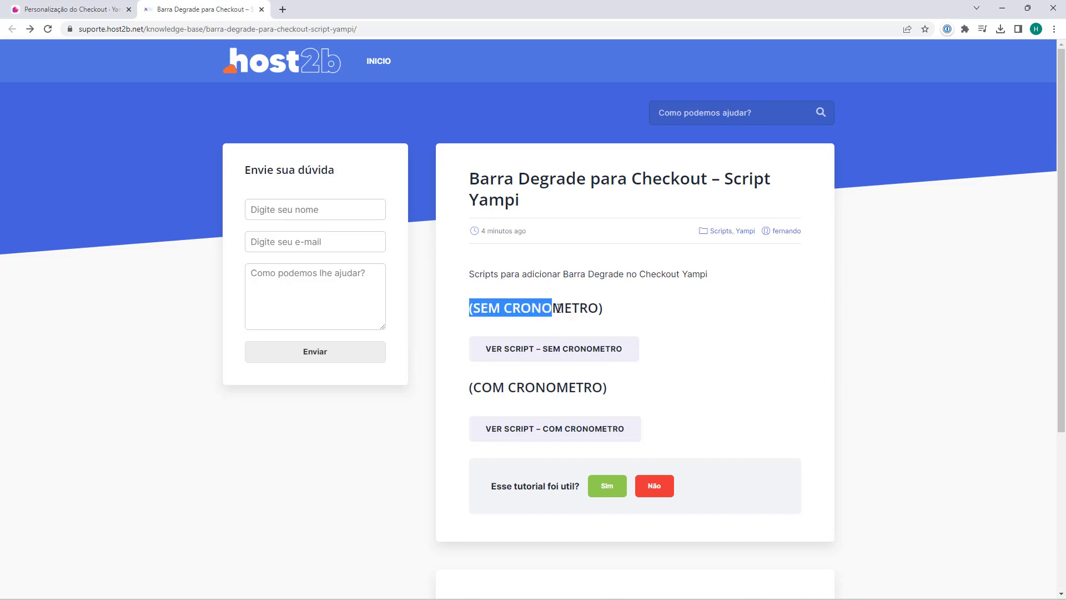
click(561, 309)
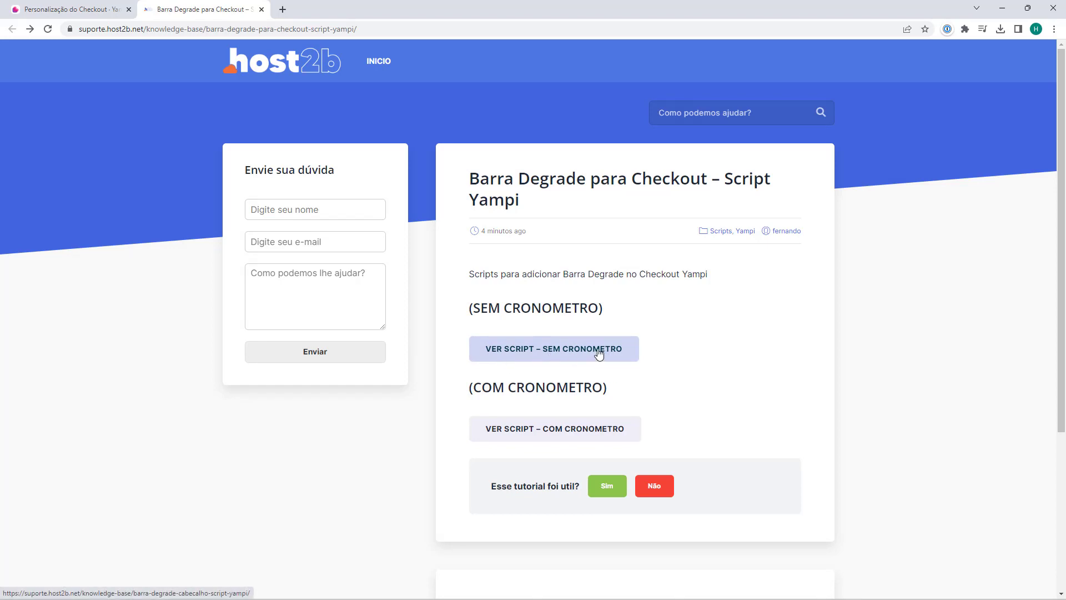
drag(474, 388, 545, 388)
click(484, 389)
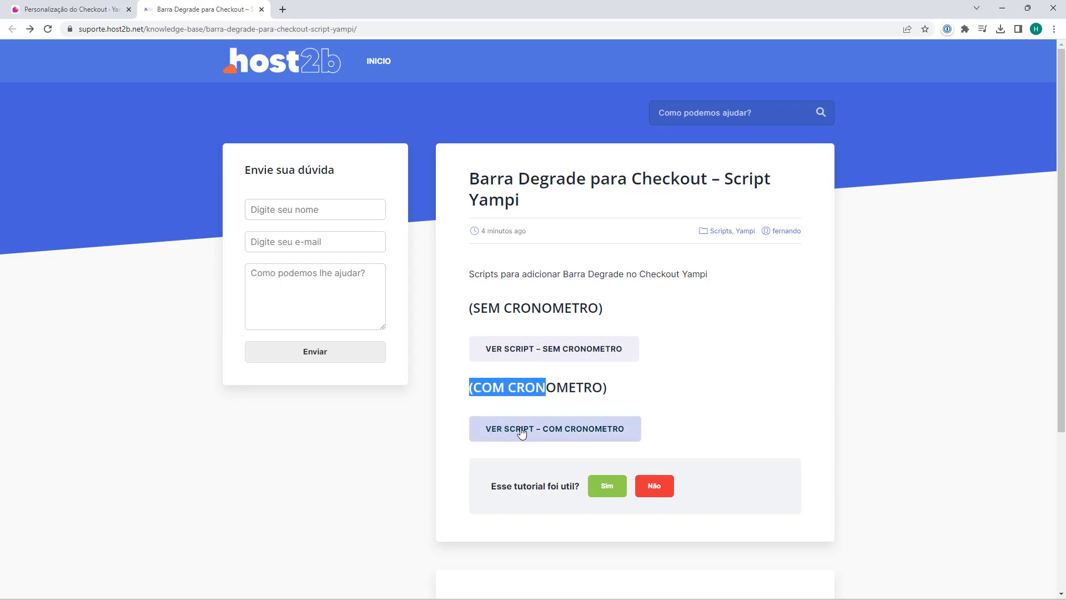
click(514, 403)
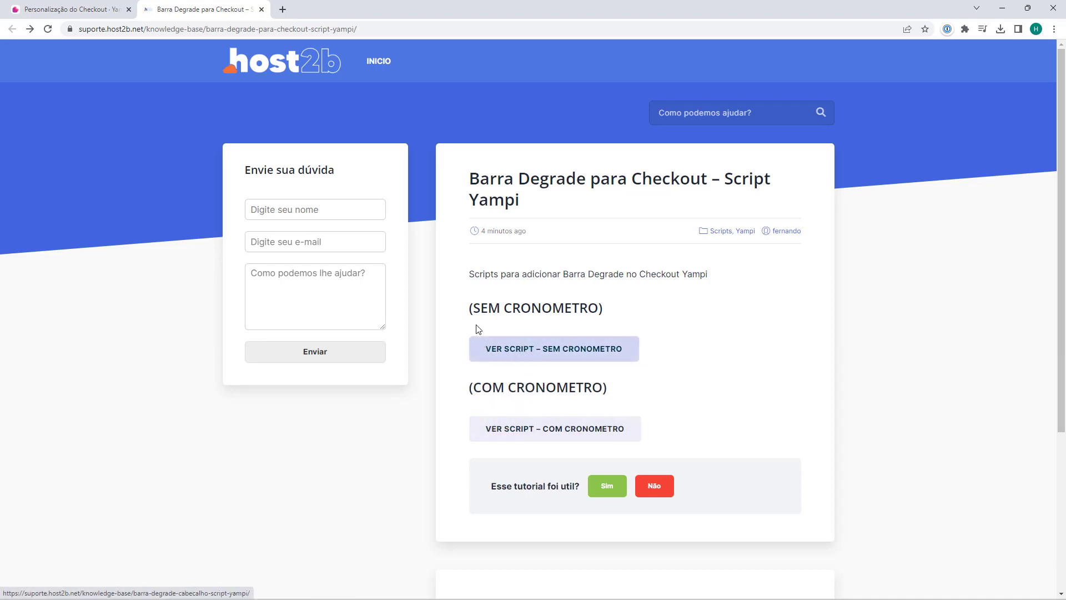
drag(480, 310, 521, 309)
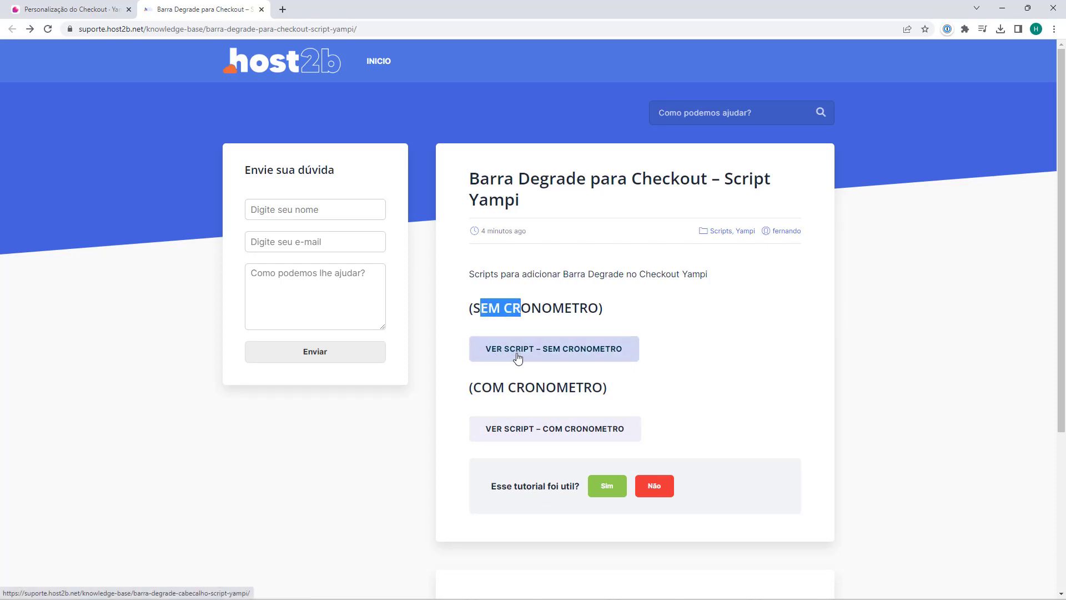
click(459, 352)
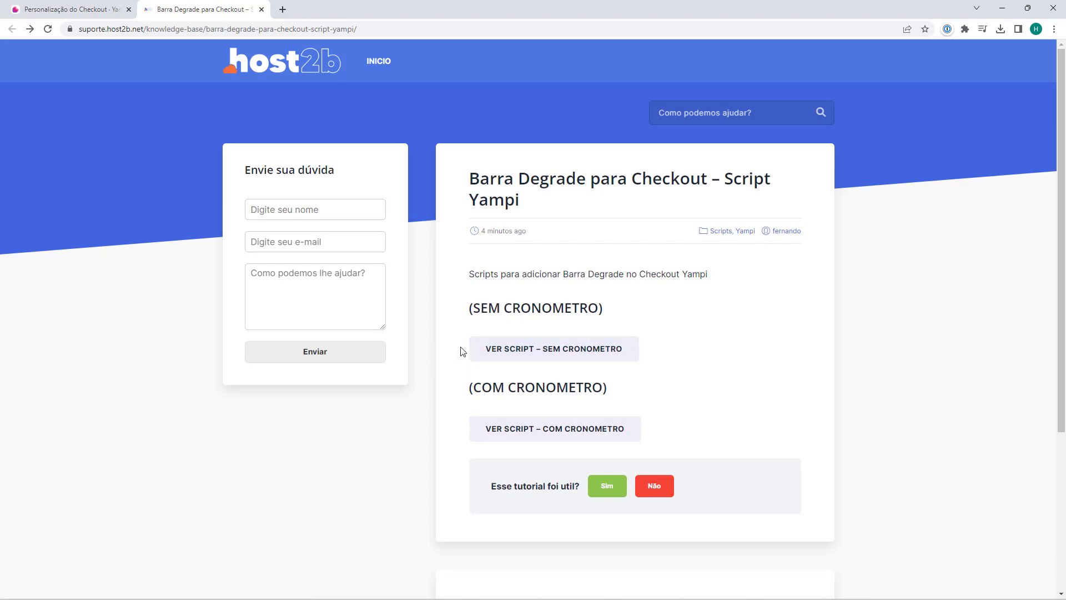
Step: Open the gradient bar script for a checkout without a timer and copy the script
click(529, 357)
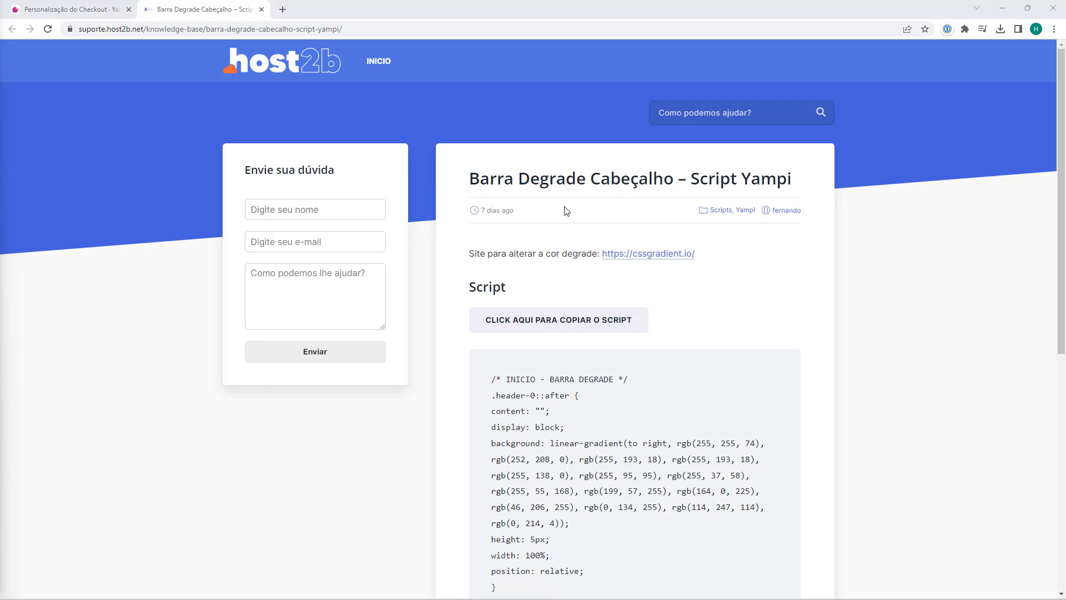
click(465, 294)
drag(465, 294, 495, 288)
click(480, 292)
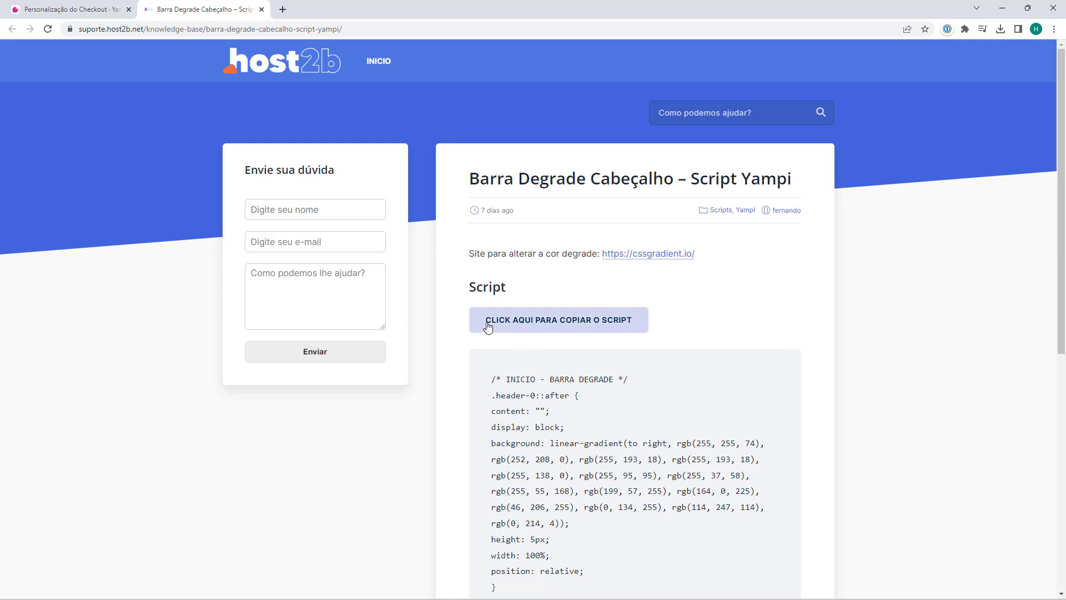
click(566, 325)
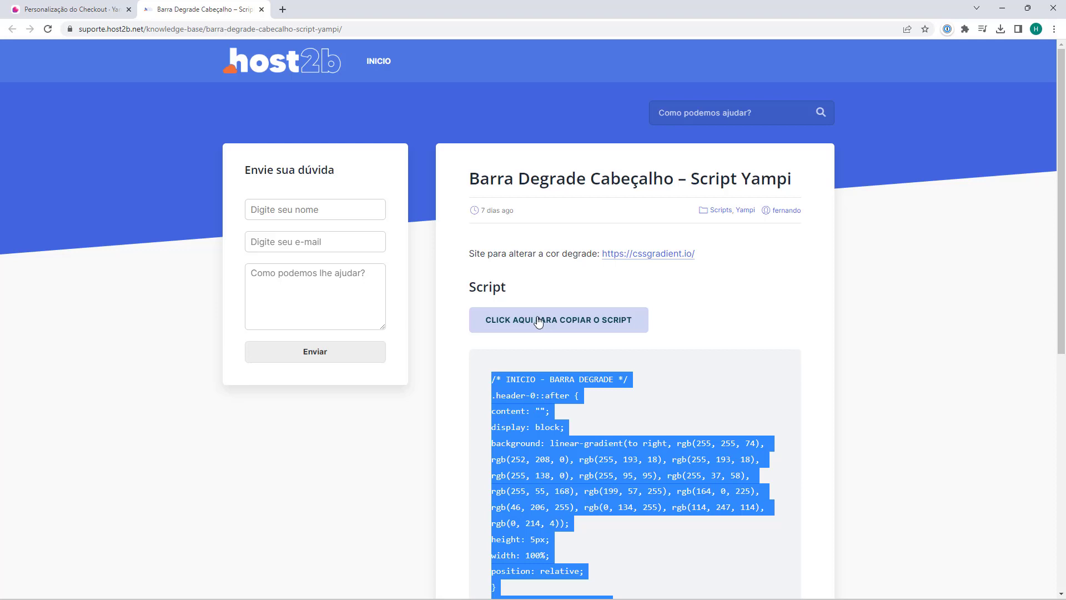
Step: Paste the copied script into the custom CSS of the Yampi checkout appearance and save the settings
click(76, 6)
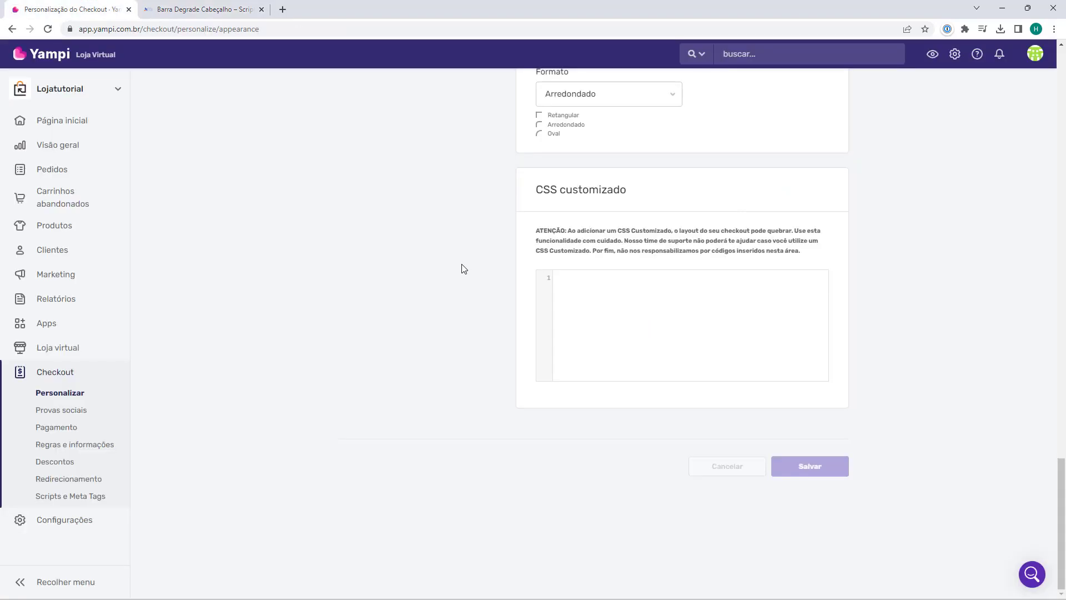
click(576, 284)
key(ctrl+v)
scroll(588, 290, up, 1)
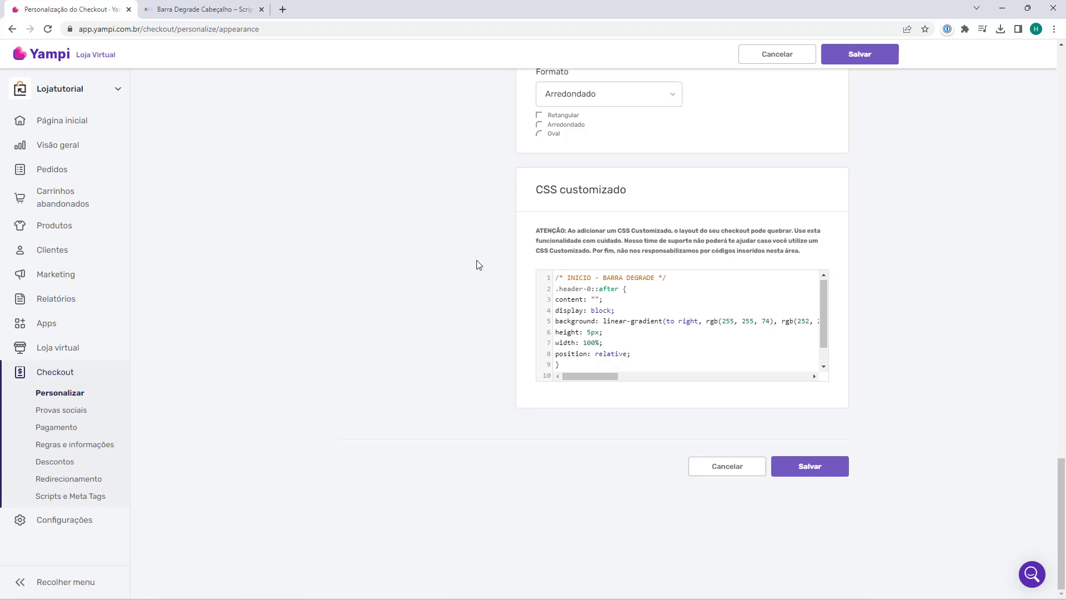
click(874, 63)
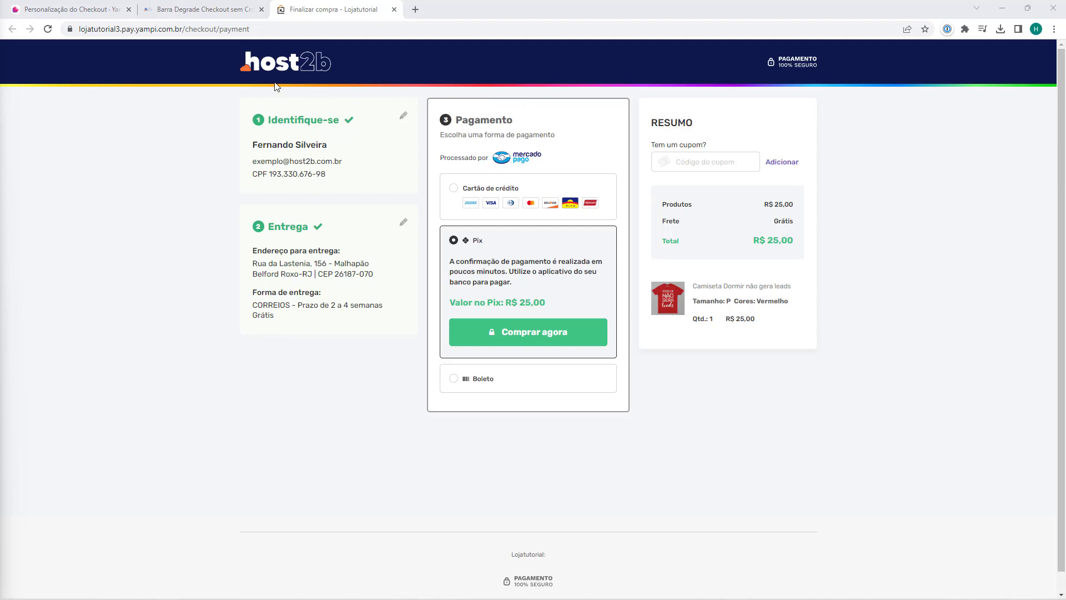
Step: Open cssgradient.io from the host2b script article and replace the dark blue gradient stop with a new stop at 48%
click(200, 12)
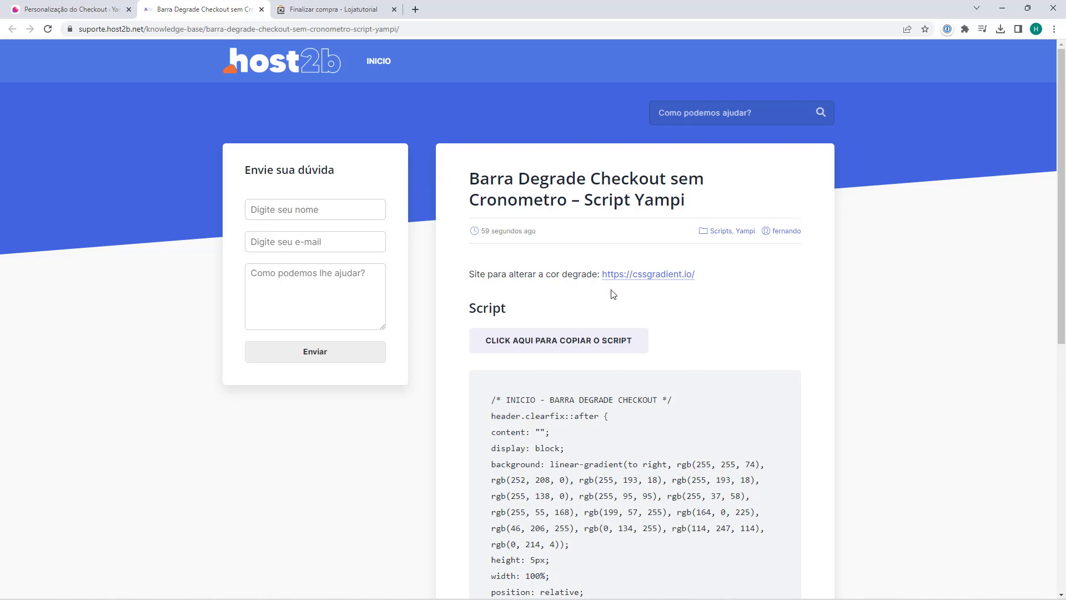
click(645, 275)
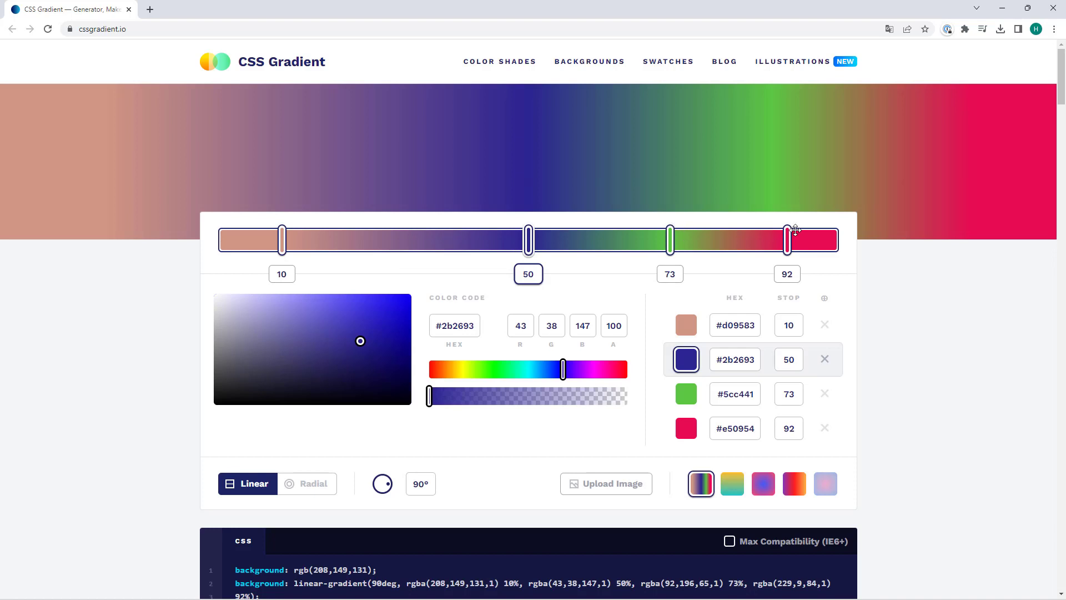
drag(528, 238, 434, 238)
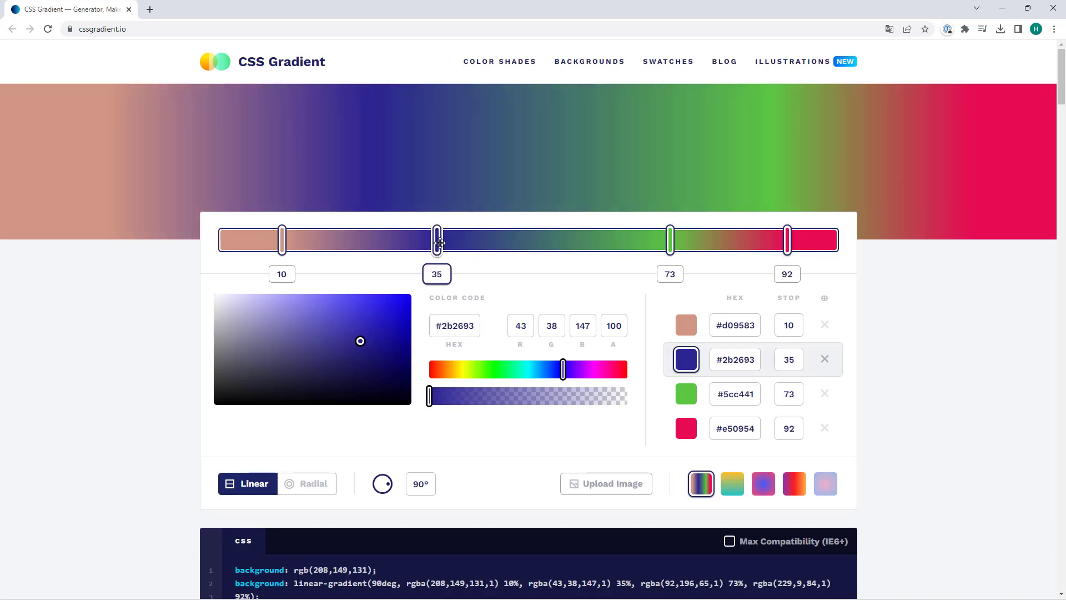
key(Delete)
click(517, 240)
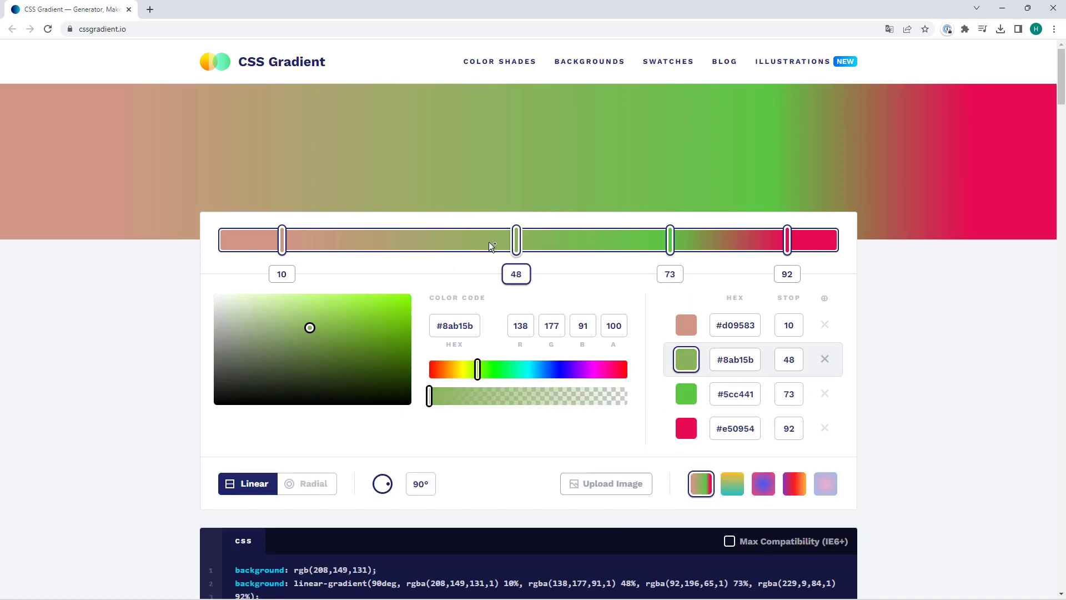
Step: Add a gradient stop at 28% and set its colour to blue #2953cf
click(387, 239)
drag(284, 328, 392, 306)
drag(455, 369, 539, 371)
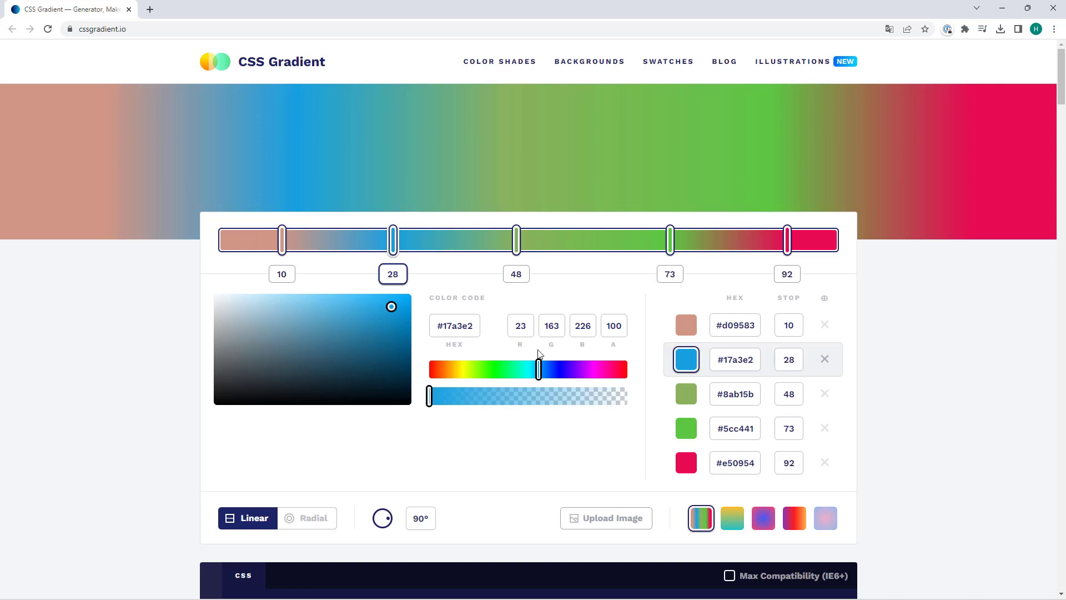
mouse_move(538, 368)
mouse_down()
mouse_move(600, 368)
mouse_move(516, 368)
mouse_move(553, 372)
mouse_up()
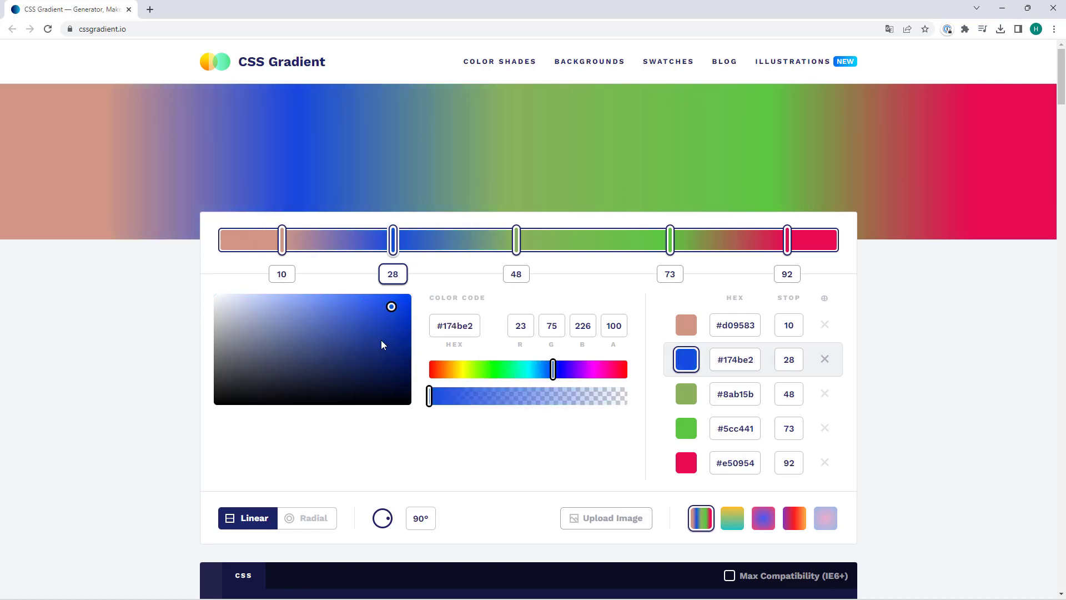
drag(381, 340, 372, 315)
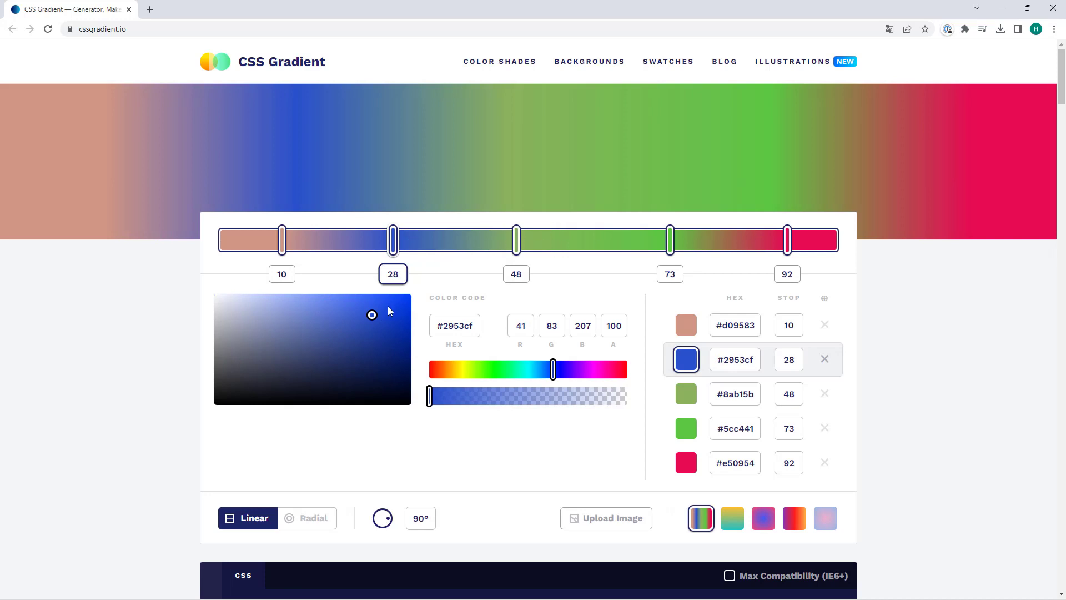
Step: Select the complete linear-gradient background declaration in the generated CSS for copying
scroll(427, 291, down, 2)
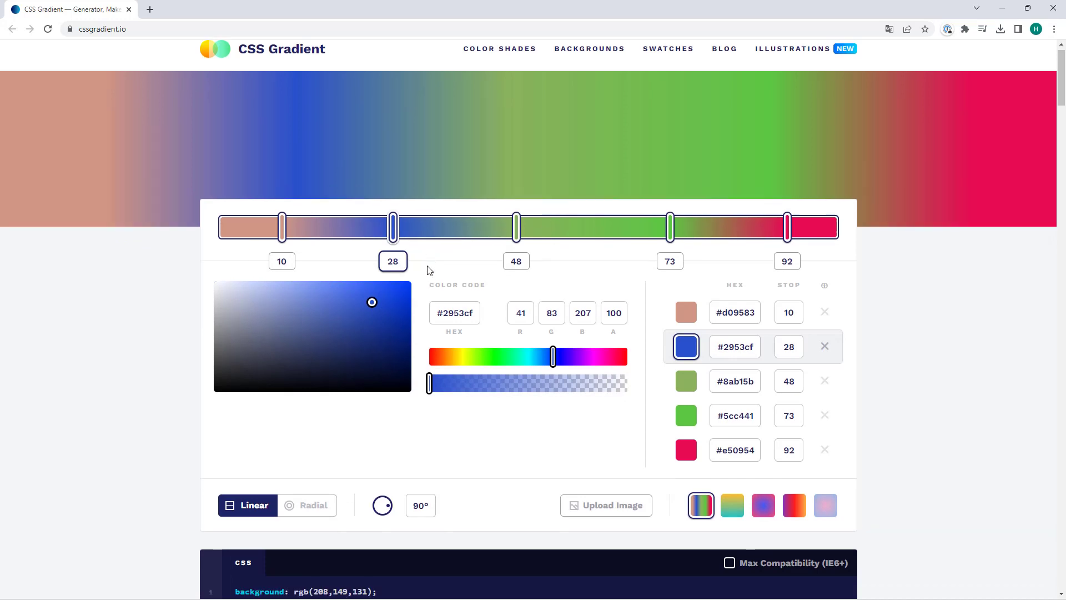
scroll(428, 265, down, 3)
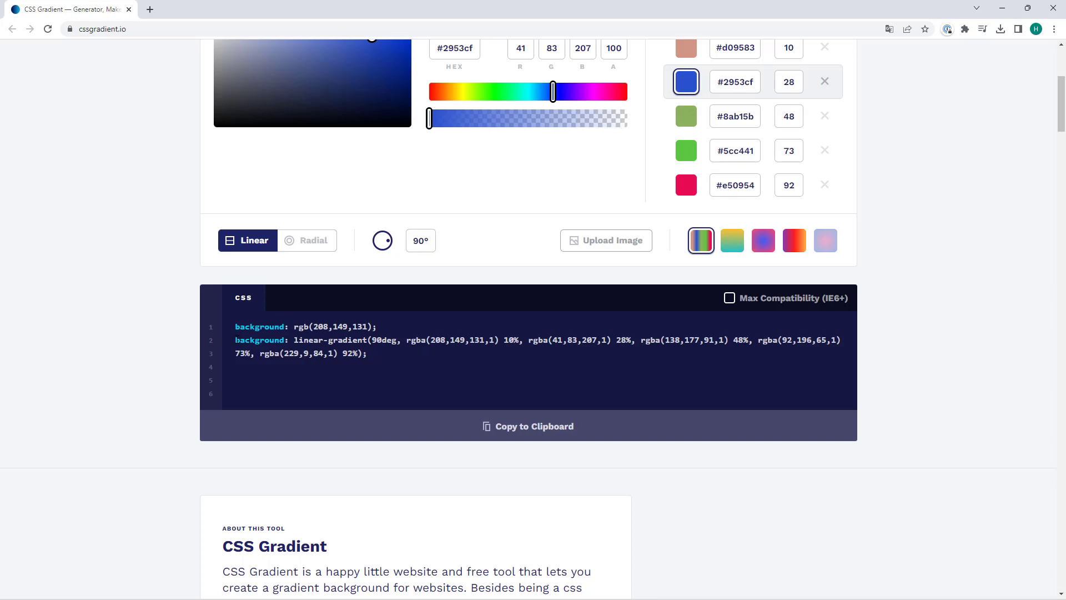
drag(236, 339, 383, 358)
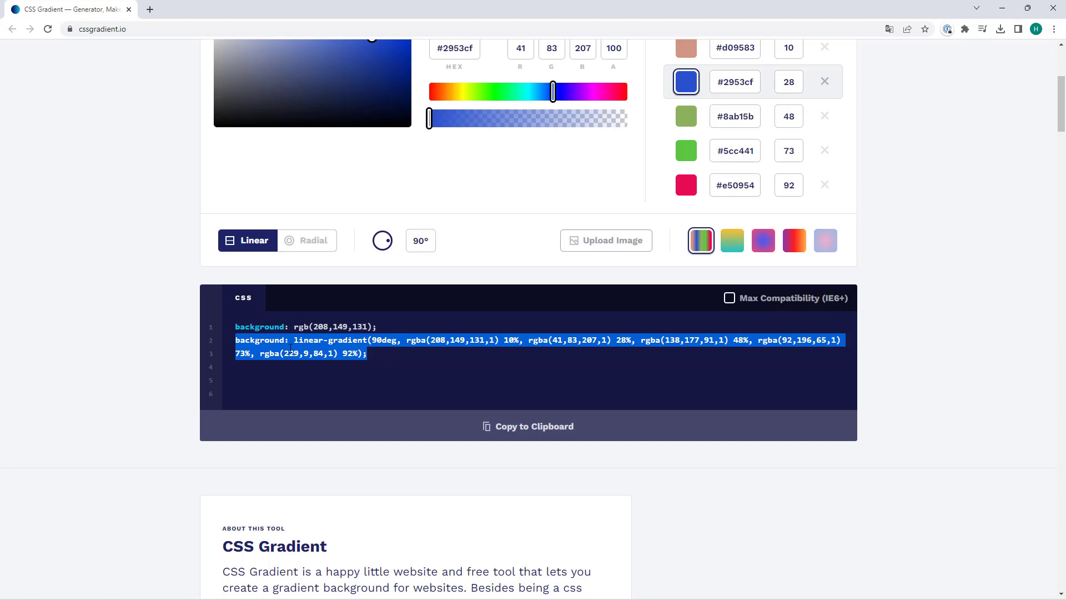
Step: Replace the background declaration in Yampi's custom CSS with the copied 90deg linear-gradient, save it, and reload the checkout page to check the header bar
key(alt+Tab)
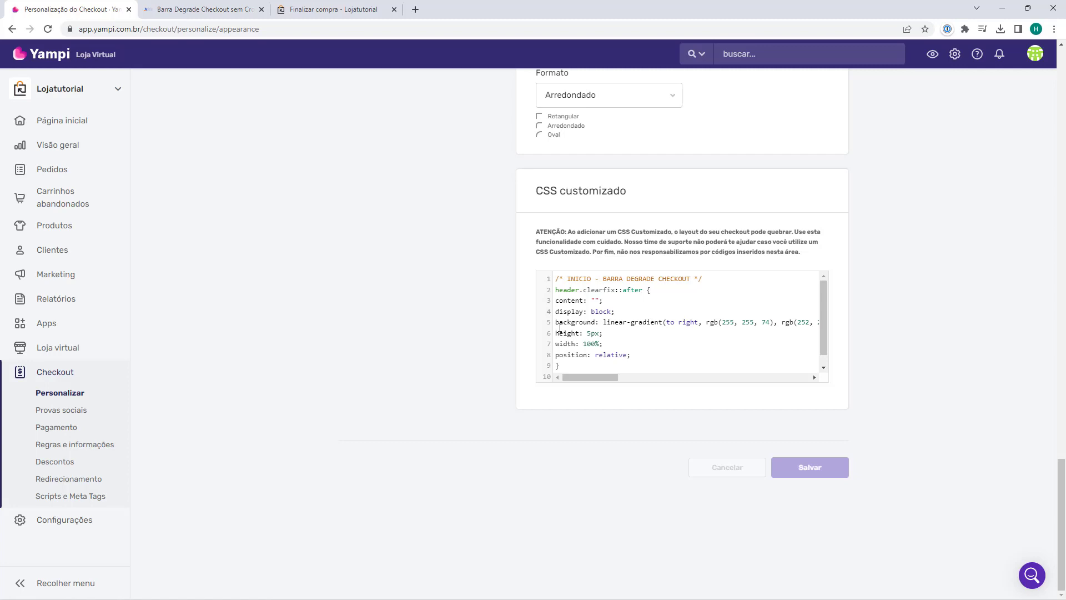
drag(555, 322, 664, 325)
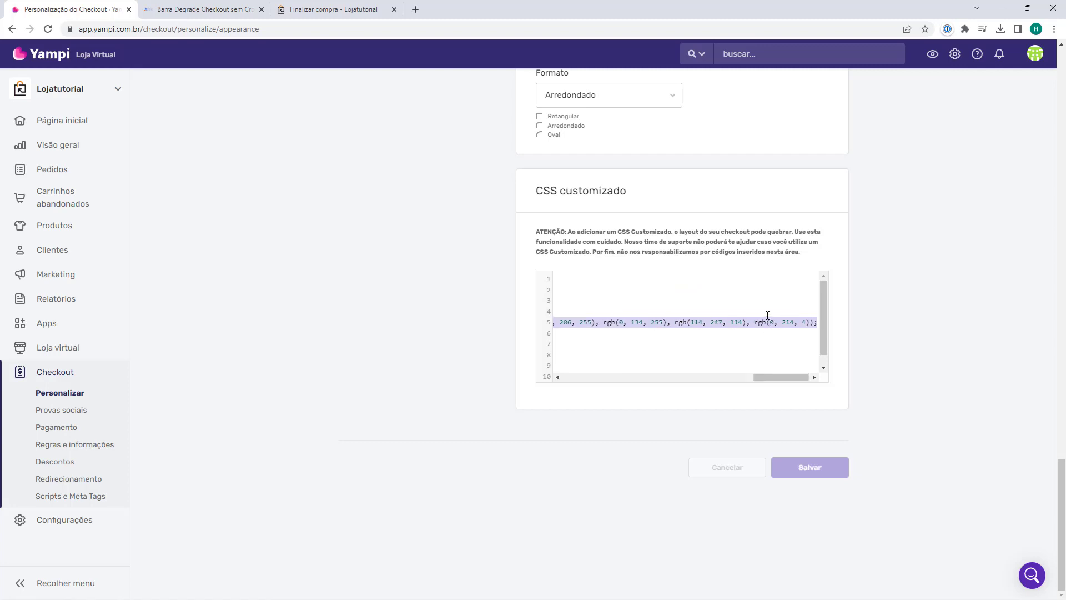
key(BackSpace)
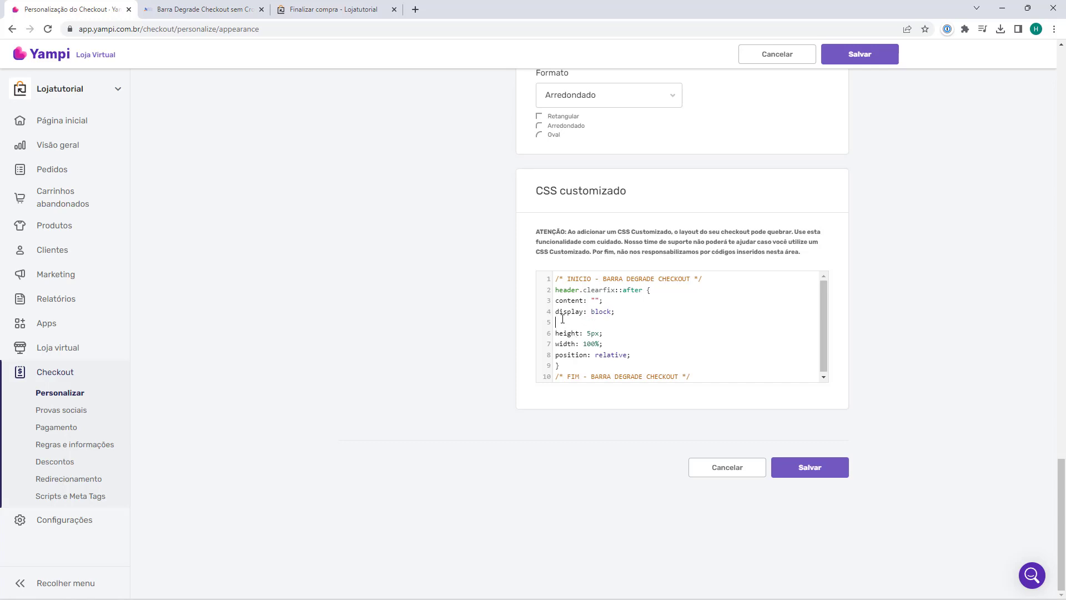
key(ctrl+v)
drag(745, 383, 592, 382)
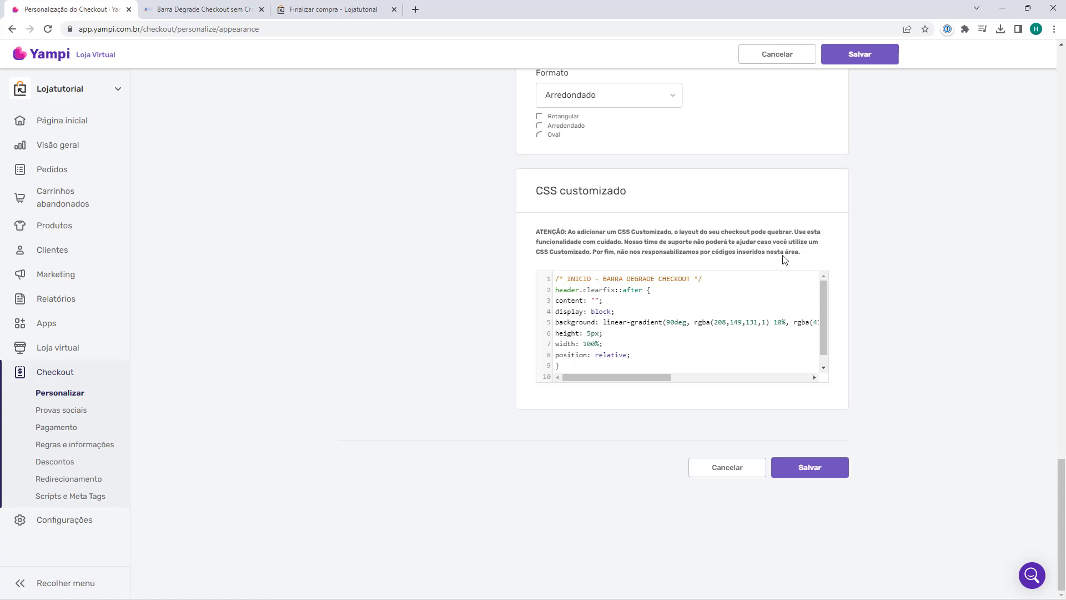
click(865, 64)
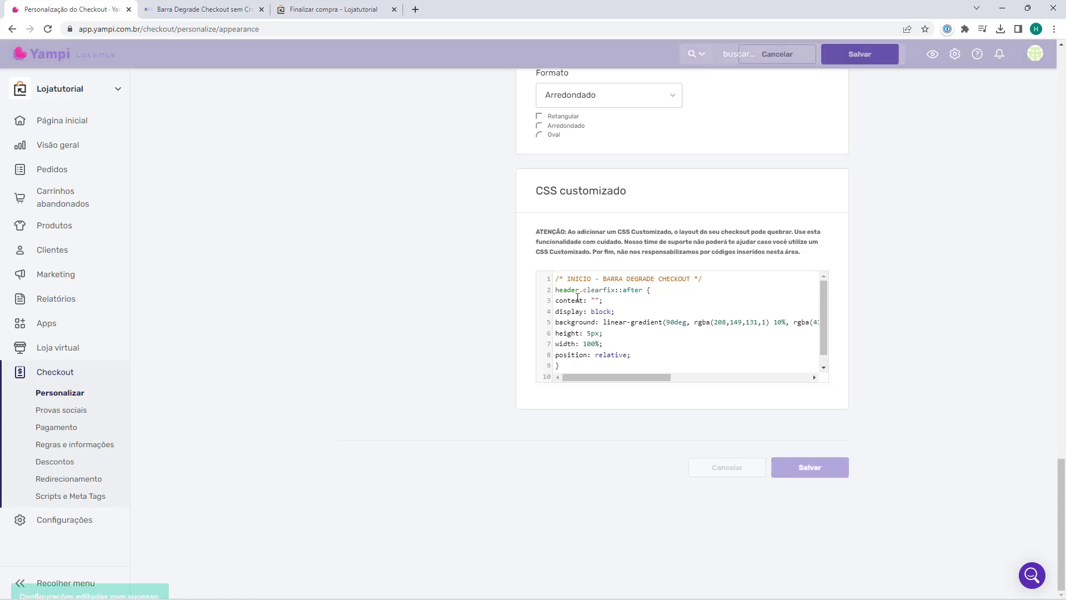
click(344, 10)
key(F5)
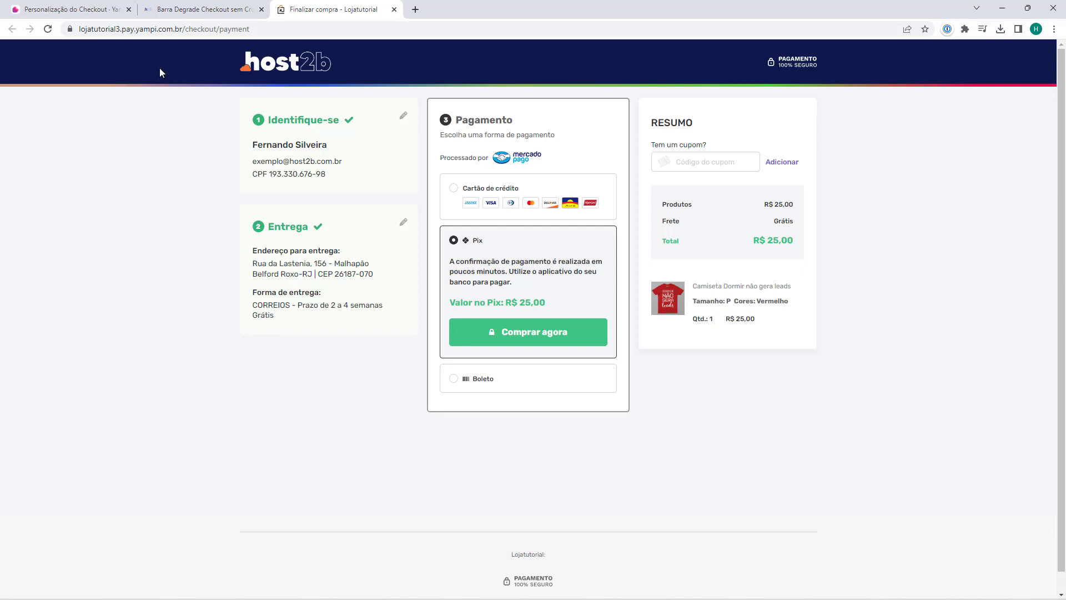
Step: Restore the original "to right" linear-gradient background line in the custom CSS by undoing the replacement, save it, and reload the checkout page
click(94, 11)
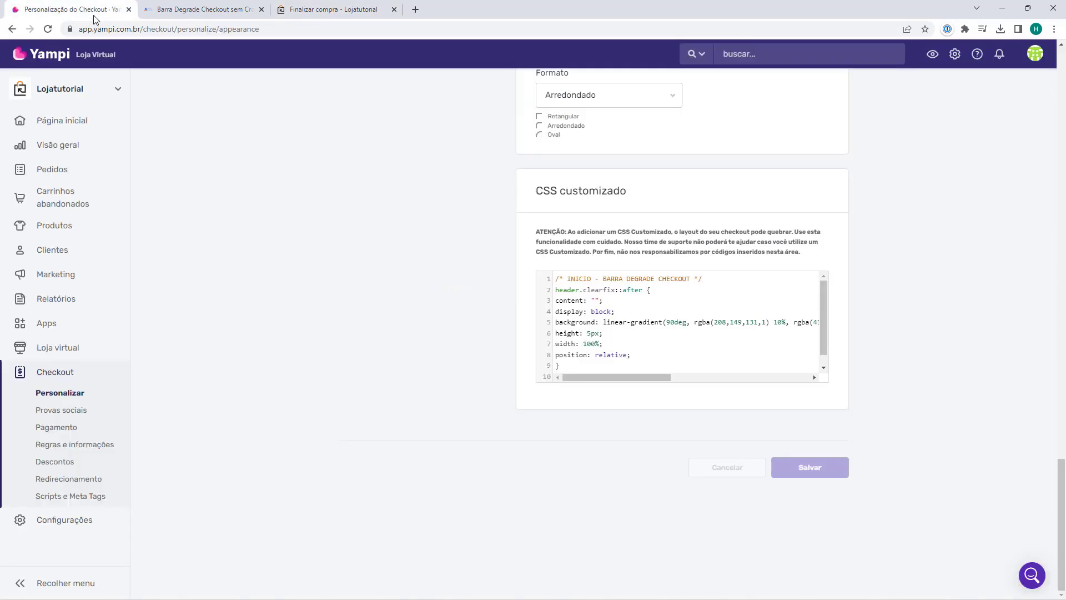
triple_click(611, 322)
key(BackSpace)
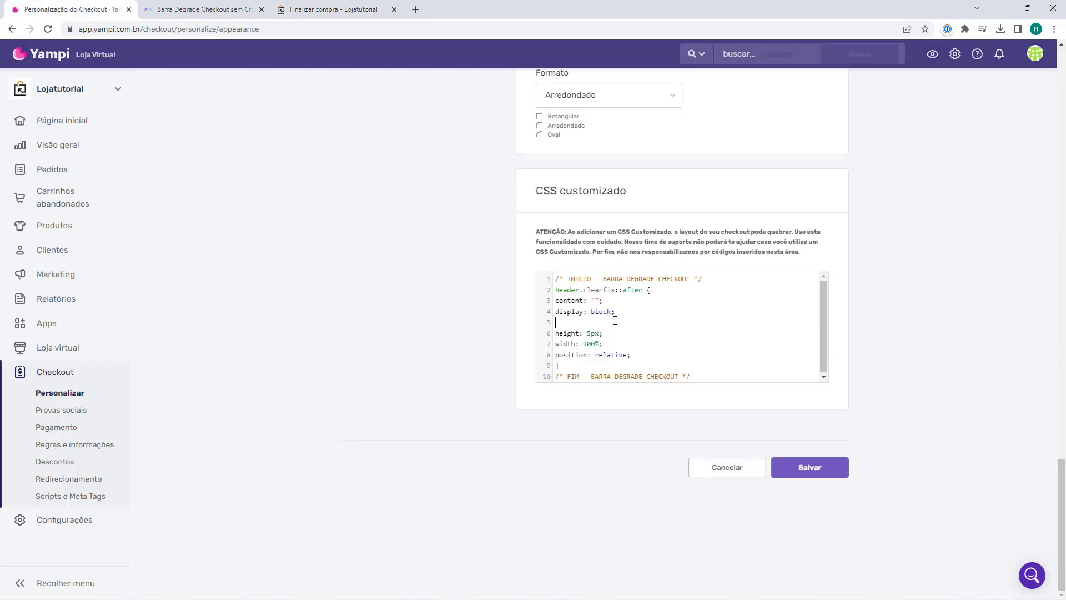
key(ctrl+z)
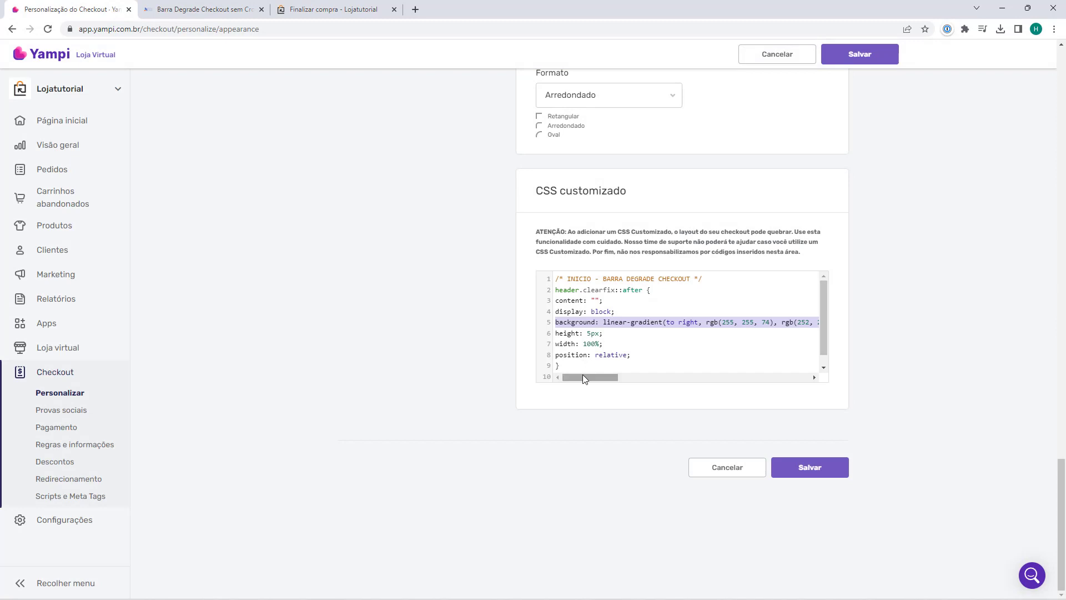
click(593, 323)
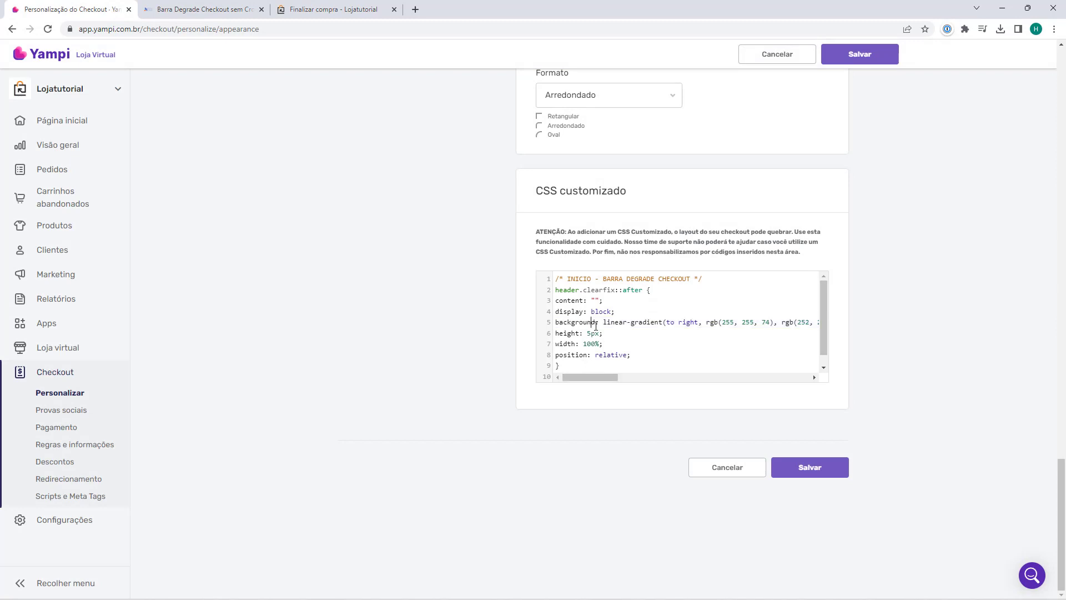
click(809, 467)
click(333, 10)
key(F5)
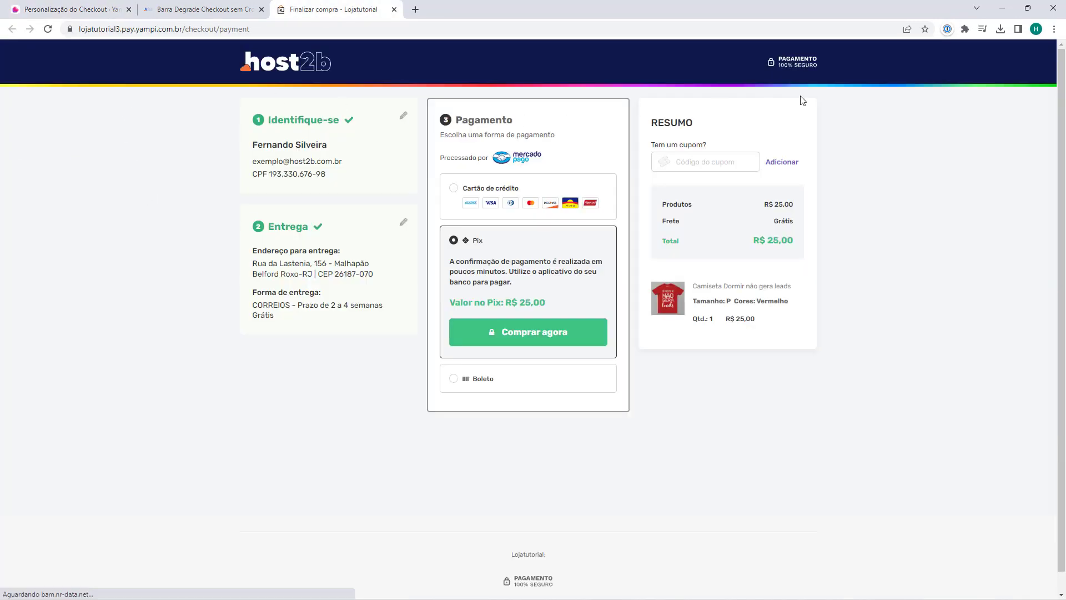